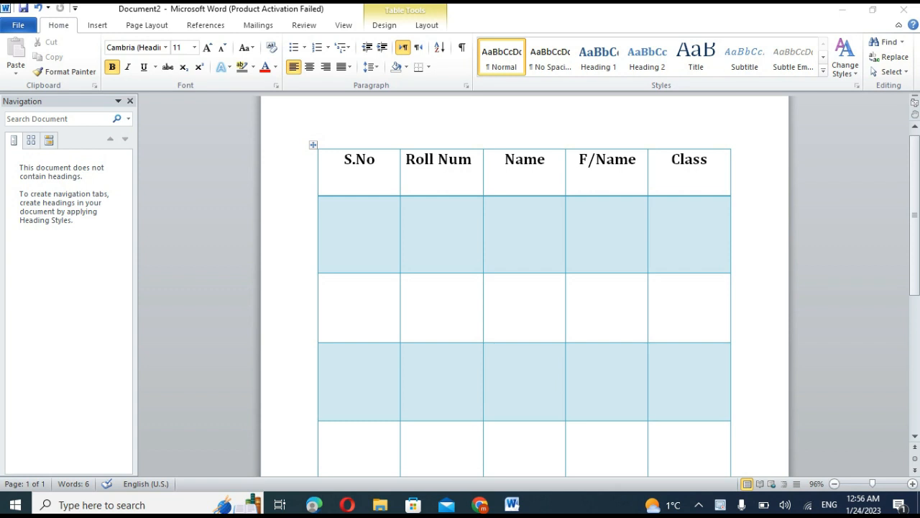
Look over the whole table and its S.No, Roll Num, Name, F/Name and Class header row.
{"action": "scroll", "coordinate": [524, 287], "scroll_direction": "down", "scroll_amount": 11}
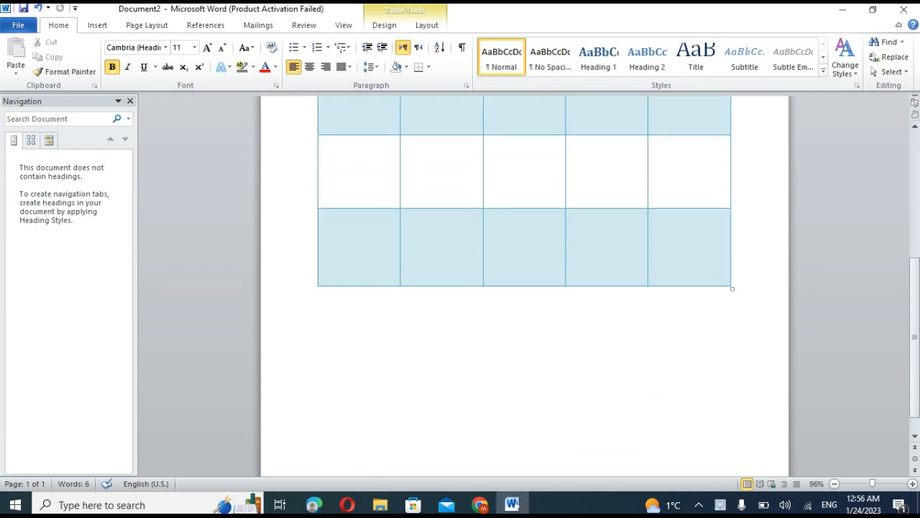
{"action": "scroll", "coordinate": [525, 288], "scroll_direction": "up", "scroll_amount": 8}
{"action": "scroll", "coordinate": [525, 287], "scroll_direction": "up", "scroll_amount": 3}
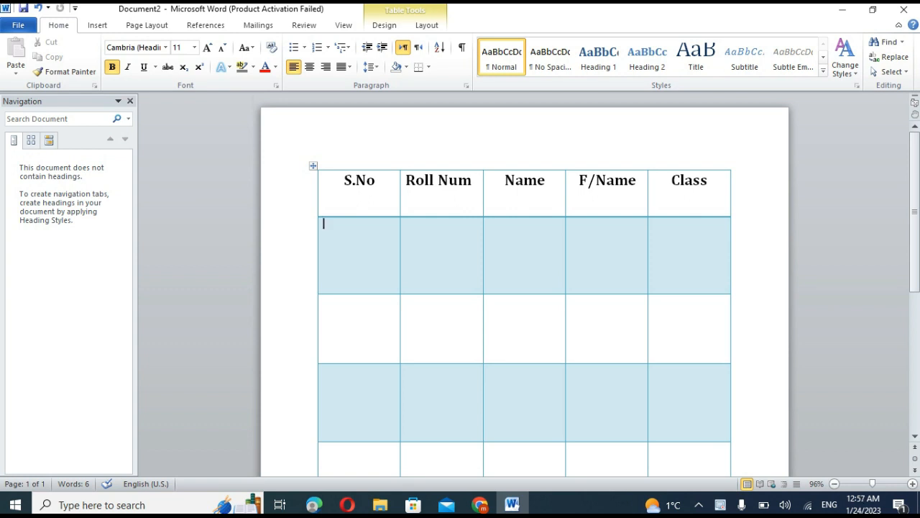
{"action": "left_click", "coordinate": [345, 179]}
{"action": "left_click_drag", "start_coordinate": [344, 179], "coordinate": [375, 180]}
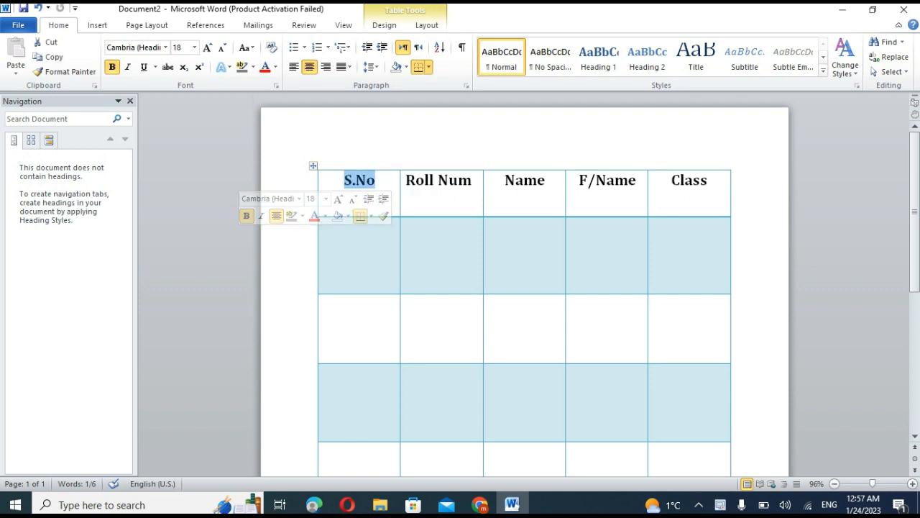
{"action": "left_click", "coordinate": [335, 236]}
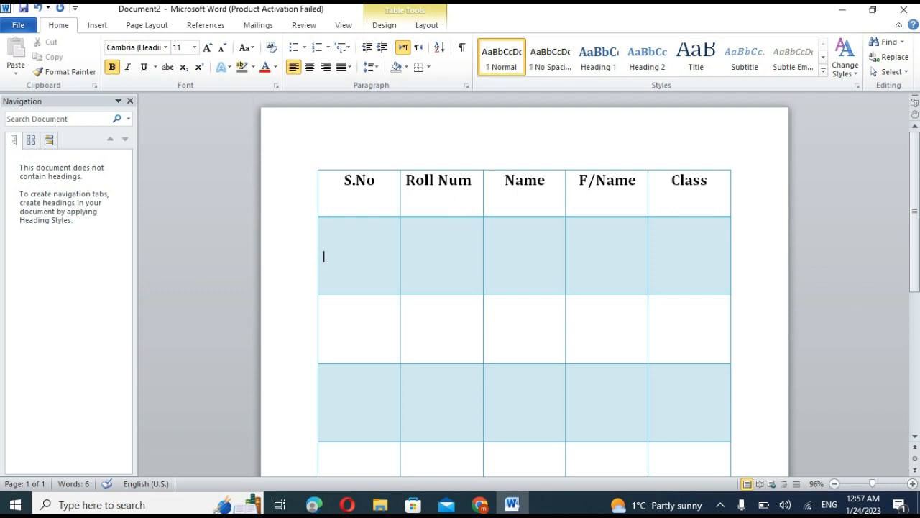
Add several blank lines in the first cell under the S.No header and remove them again.
{"action": "key", "text": "Return"}
{"action": "key", "text": "Return"}
{"action": "key", "text": "Return"}
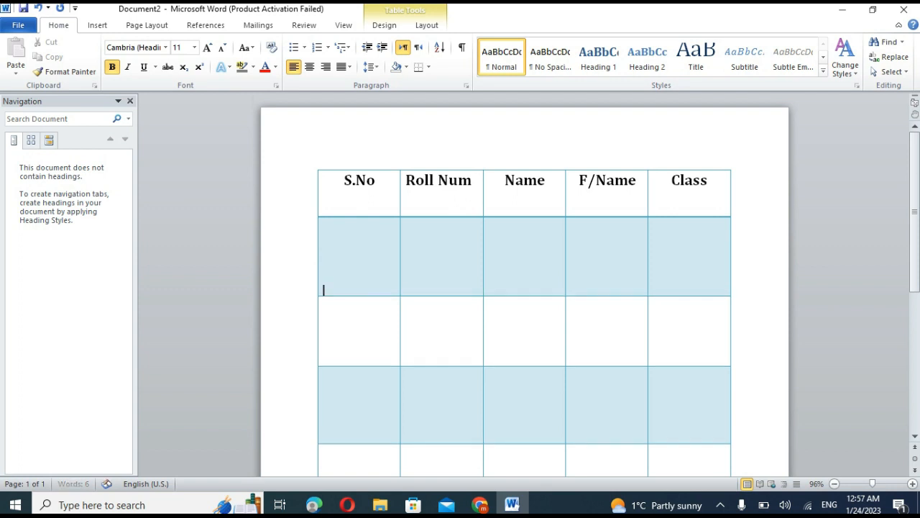
{"action": "key", "text": "BackSpace"}
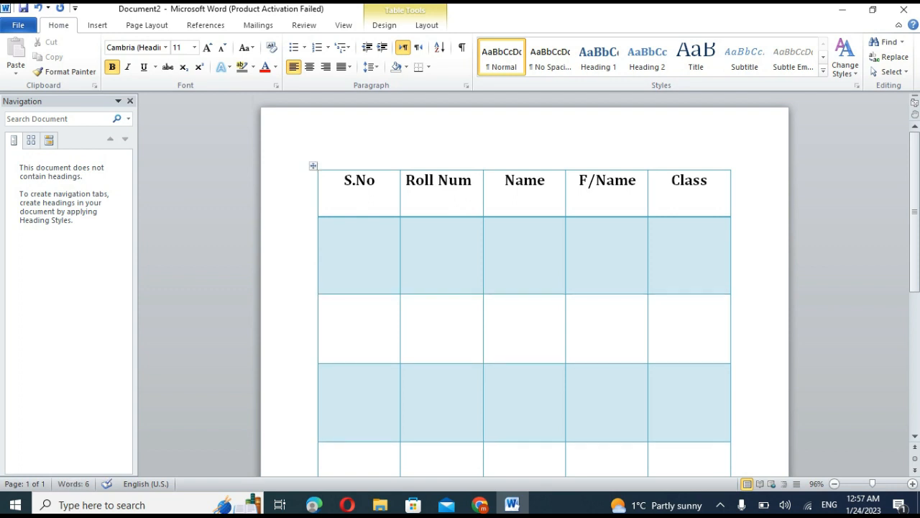
{"action": "key", "text": "BackSpace"}
{"action": "key", "text": "BackSpace"}
{"action": "key", "text": "BackSpace"}
{"action": "key", "text": "BackSpace"}
{"action": "key", "text": "BackSpace"}
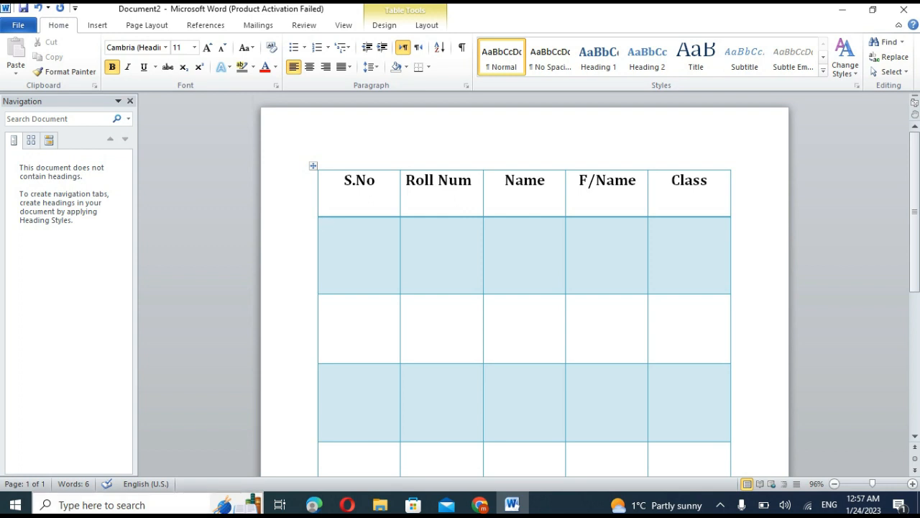
{"action": "left_click", "coordinate": [129, 505]}
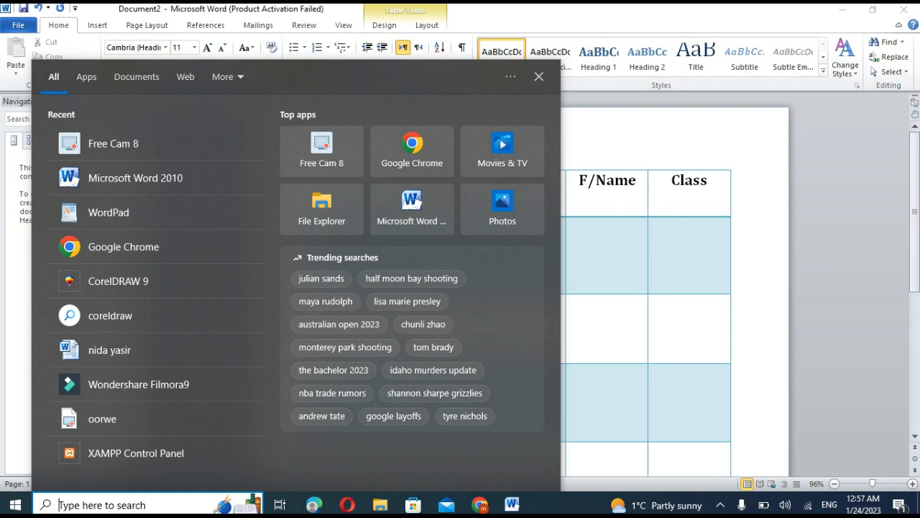
{"action": "type", "text": "word"}
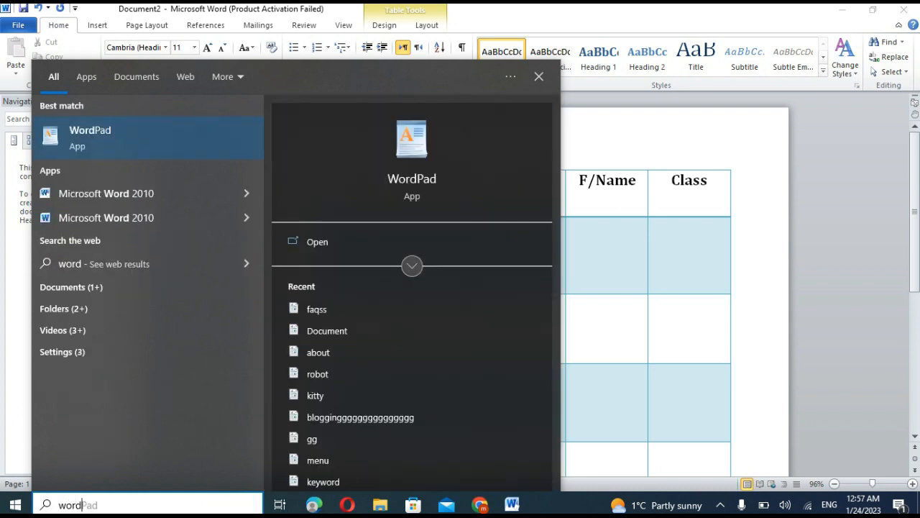
{"action": "key", "text": "Escape"}
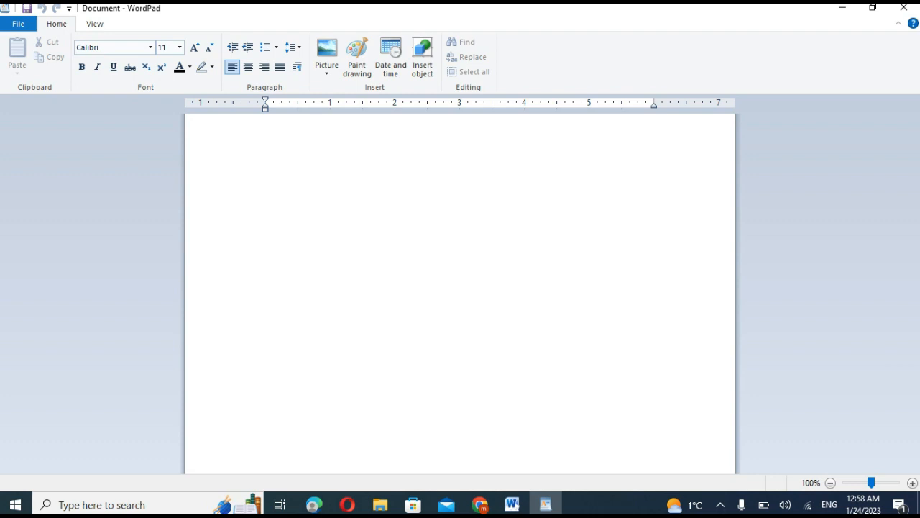
{"action": "left_click", "coordinate": [904, 7]}
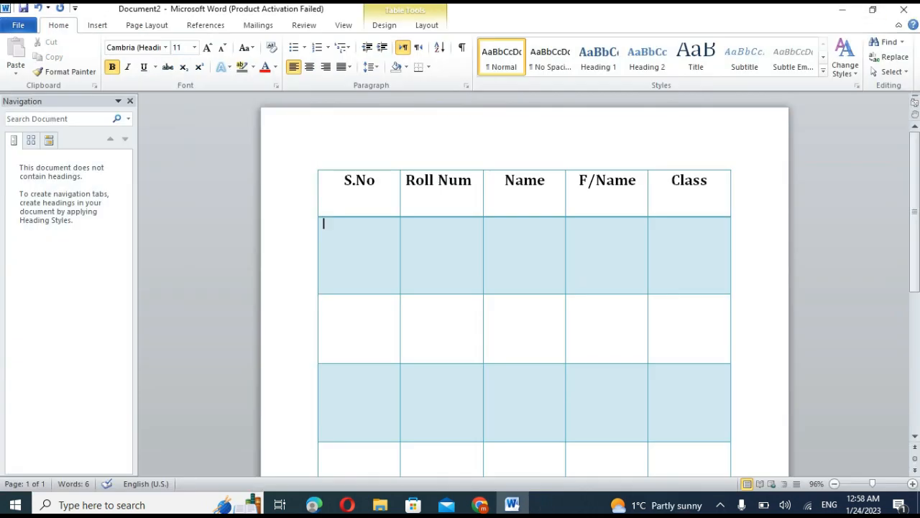
Search Windows for "word", launch Microsoft Word 2010 with a new blank document and maximize its window.
{"action": "left_click", "coordinate": [130, 505]}
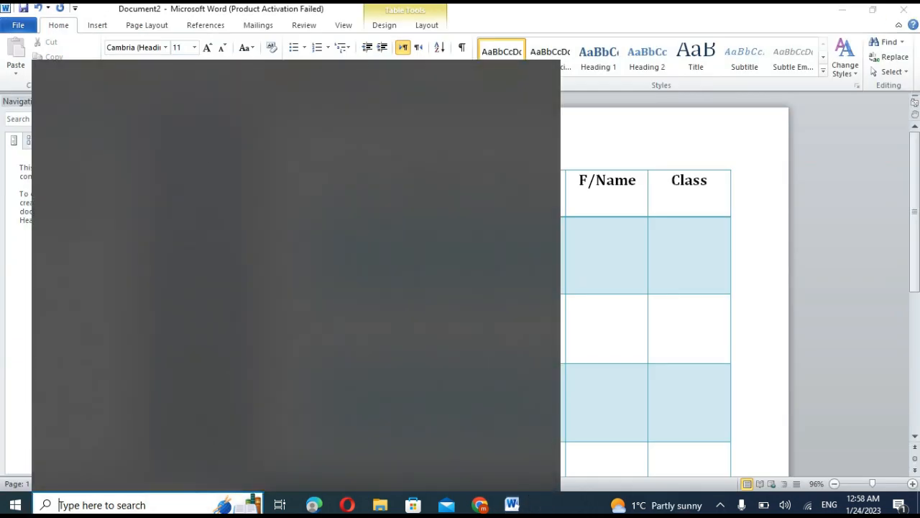
{"action": "type", "text": "word"}
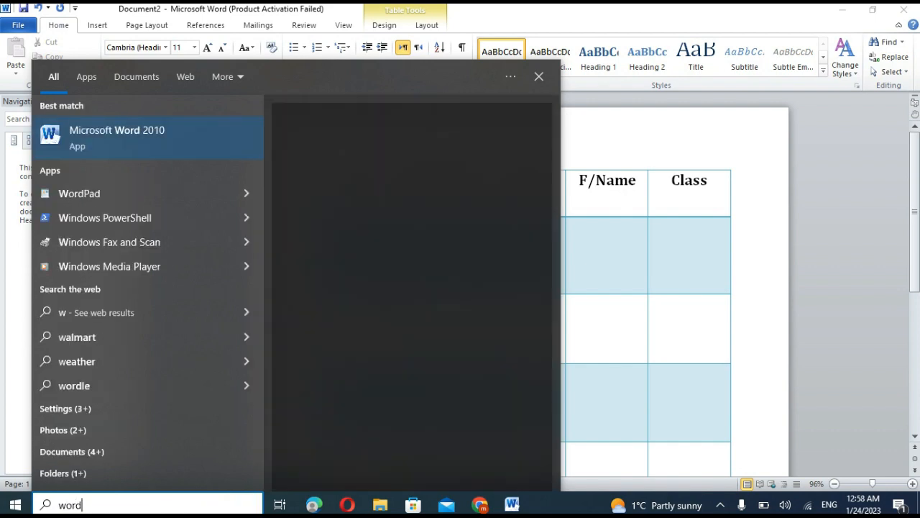
{"action": "left_click", "coordinate": [130, 218]}
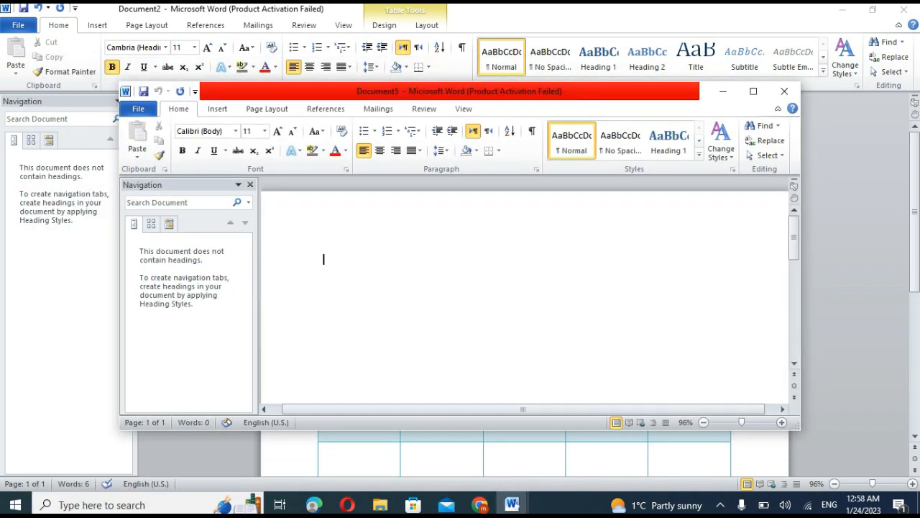
{"action": "left_click", "coordinate": [753, 91]}
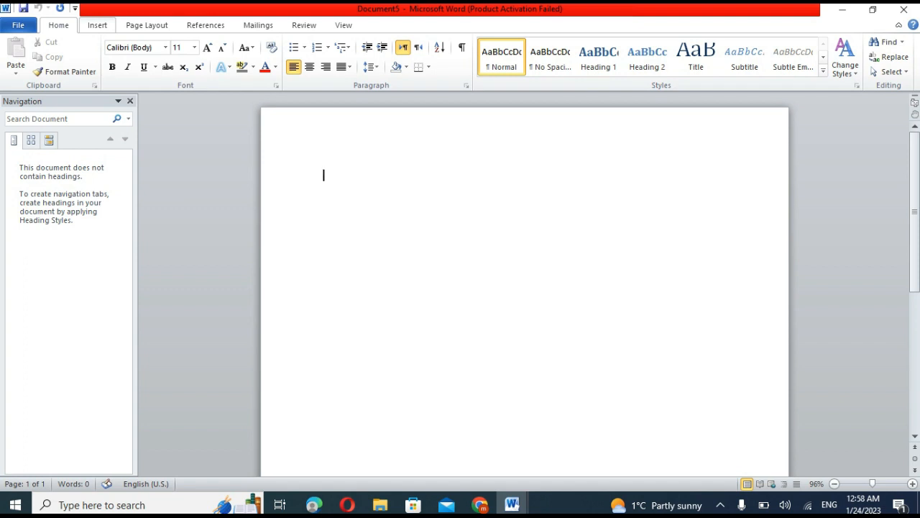
{"action": "left_click", "coordinate": [97, 25]}
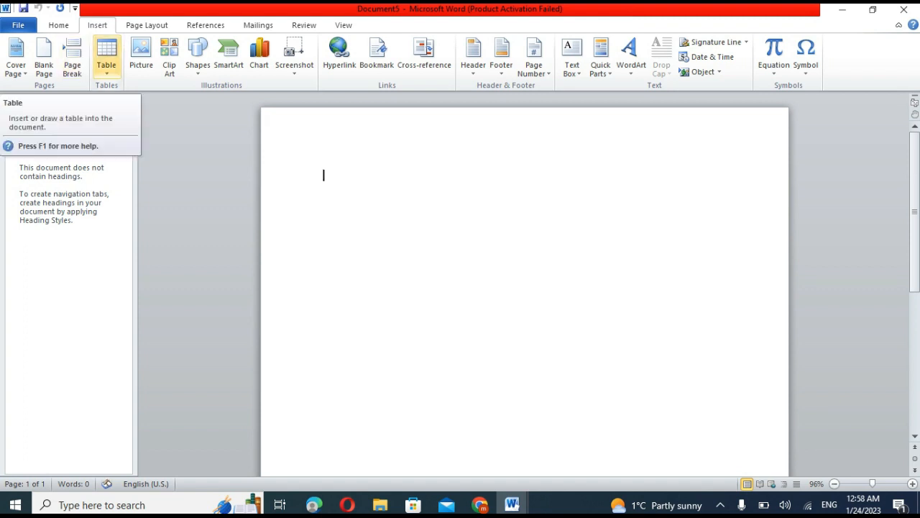
{"action": "left_click", "coordinate": [106, 61]}
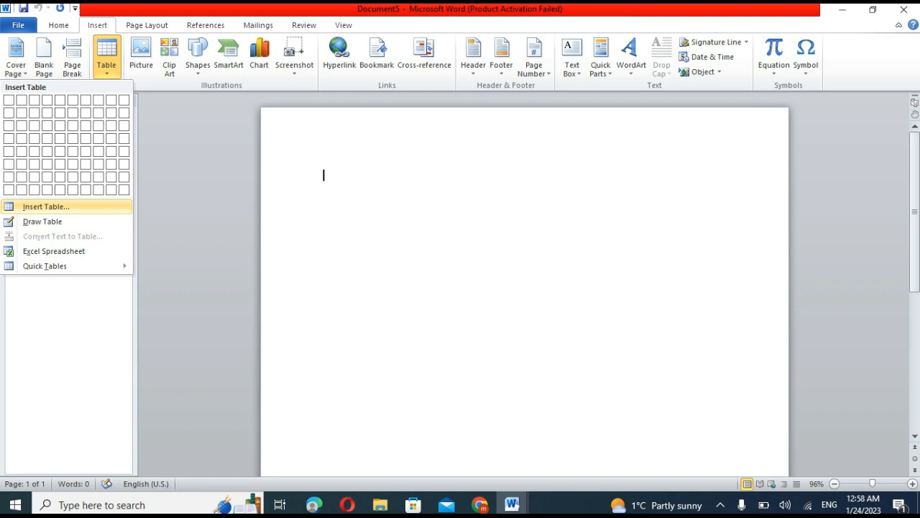
{"action": "left_click", "coordinate": [46, 206]}
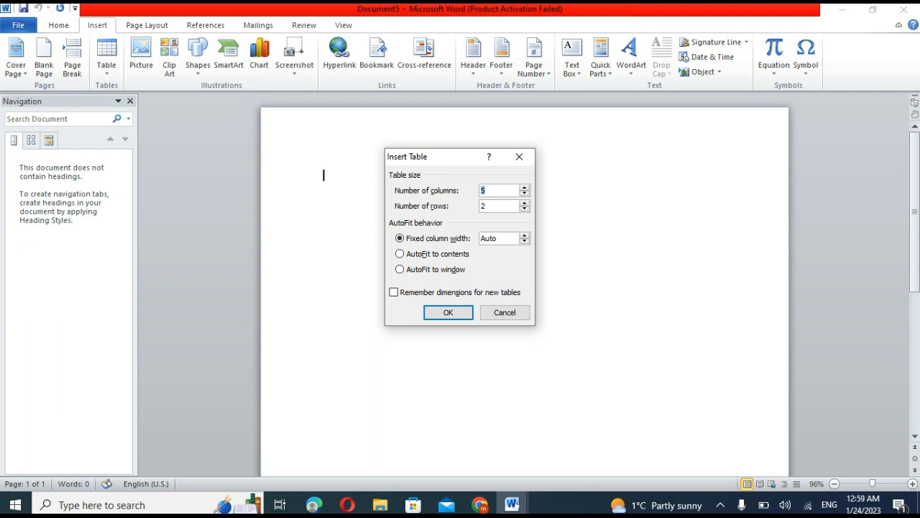
{"action": "left_click", "coordinate": [519, 156]}
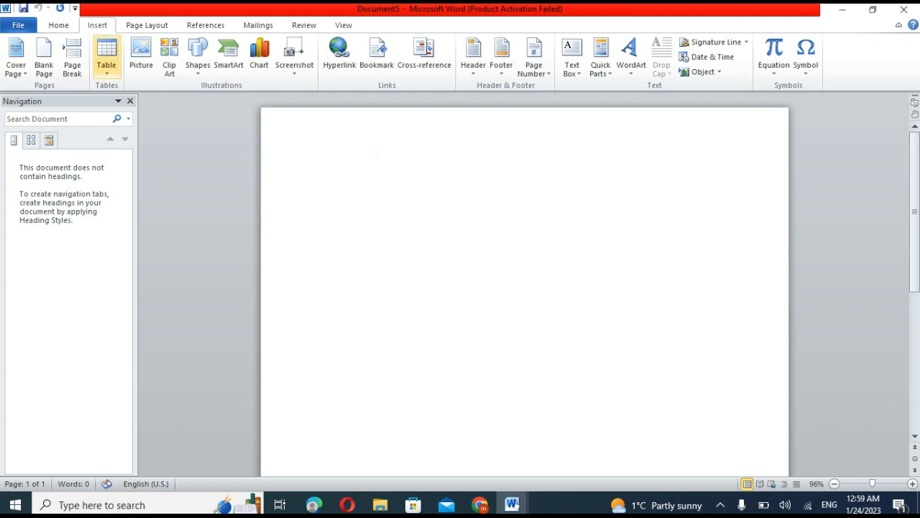
Insert a table with 10 columns and 5 rows, using a fixed column width of Auto.
{"action": "left_click", "coordinate": [106, 58]}
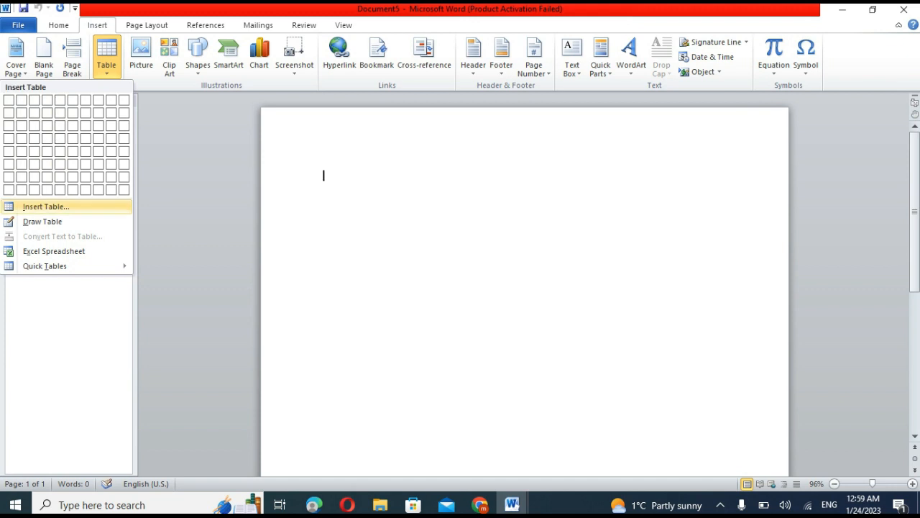
{"action": "left_click", "coordinate": [46, 206]}
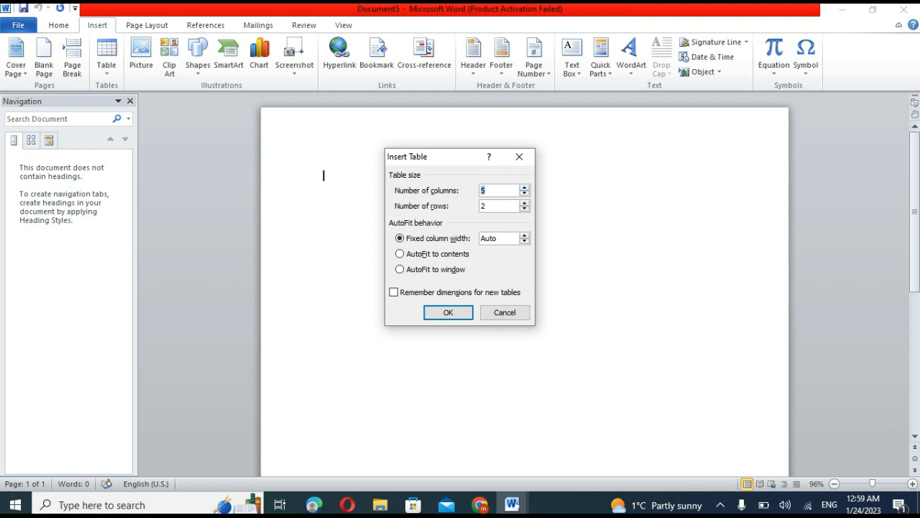
{"action": "left_click", "coordinate": [525, 193]}
{"action": "left_click", "coordinate": [525, 193]}
{"action": "left_click", "coordinate": [525, 187]}
{"action": "left_click", "coordinate": [525, 202]}
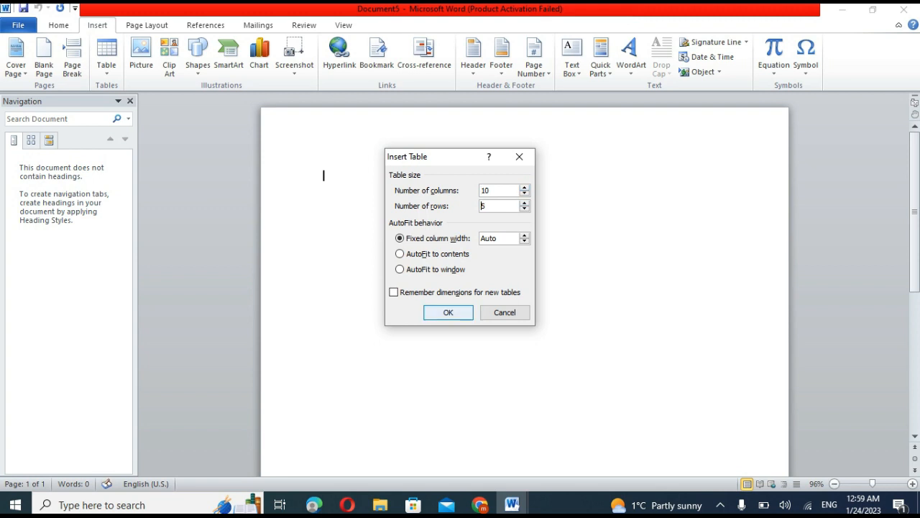
{"action": "key", "text": "Return"}
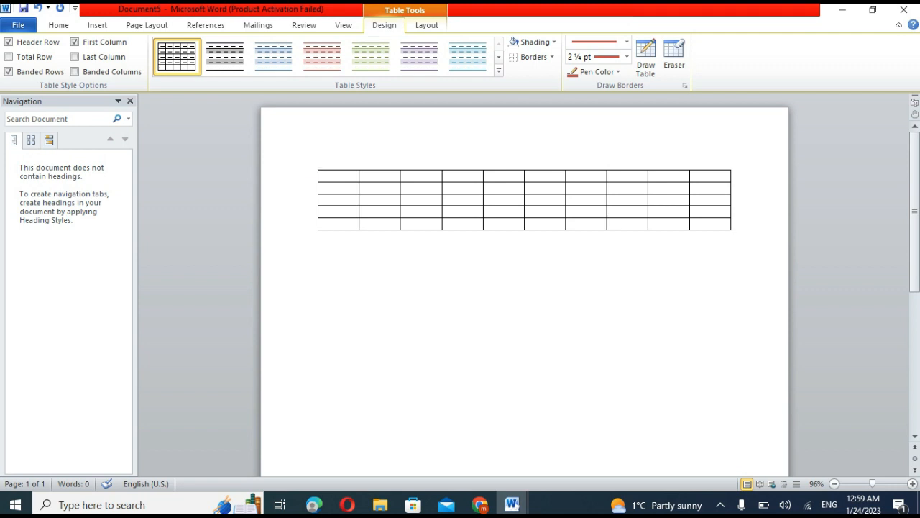
{"action": "left_click", "coordinate": [324, 236]}
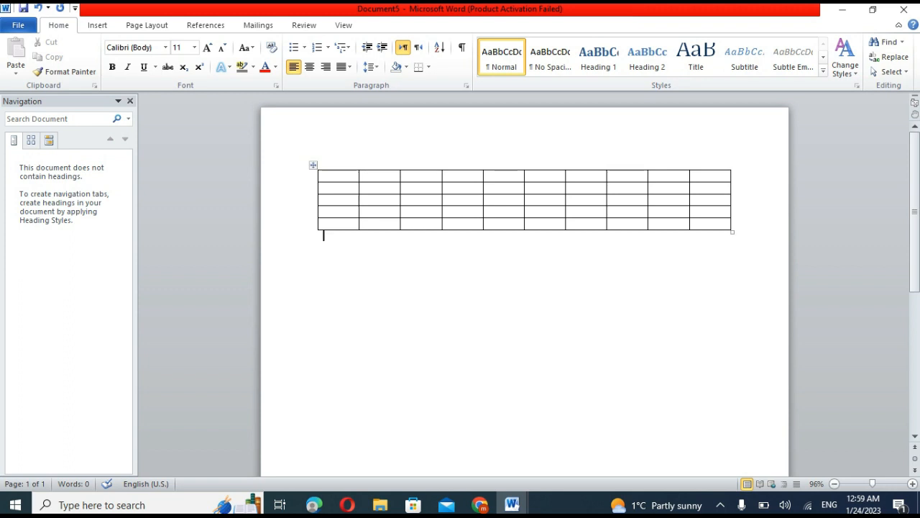
{"action": "left_click", "coordinate": [536, 175]}
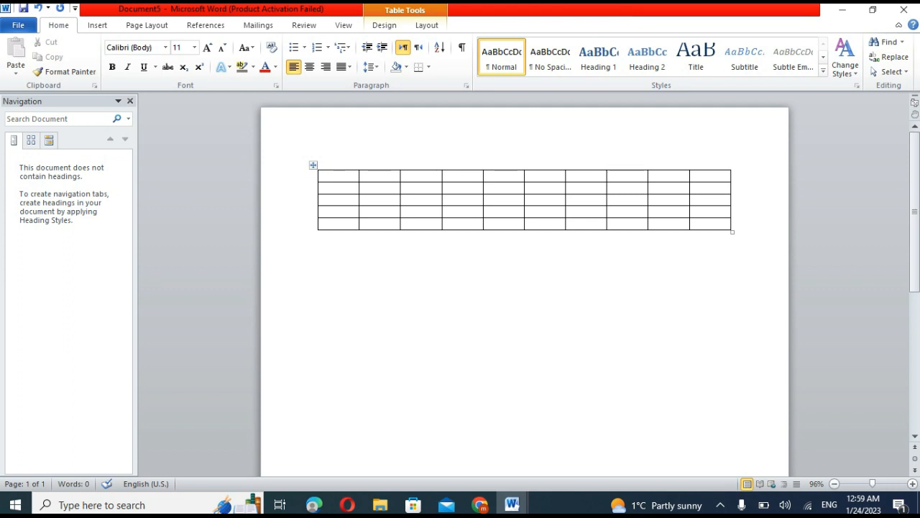
{"action": "left_click", "coordinate": [571, 175]}
{"action": "left_click", "coordinate": [613, 176]}
{"action": "left_click", "coordinate": [654, 176]}
{"action": "left_click", "coordinate": [696, 176]}
{"action": "left_click", "coordinate": [696, 187]}
{"action": "left_click", "coordinate": [655, 188]}
Increase the height of the table's last two rows and widen its seventh and eighth columns.
{"action": "left_click_drag", "start_coordinate": [524, 229], "coordinate": [525, 290]}
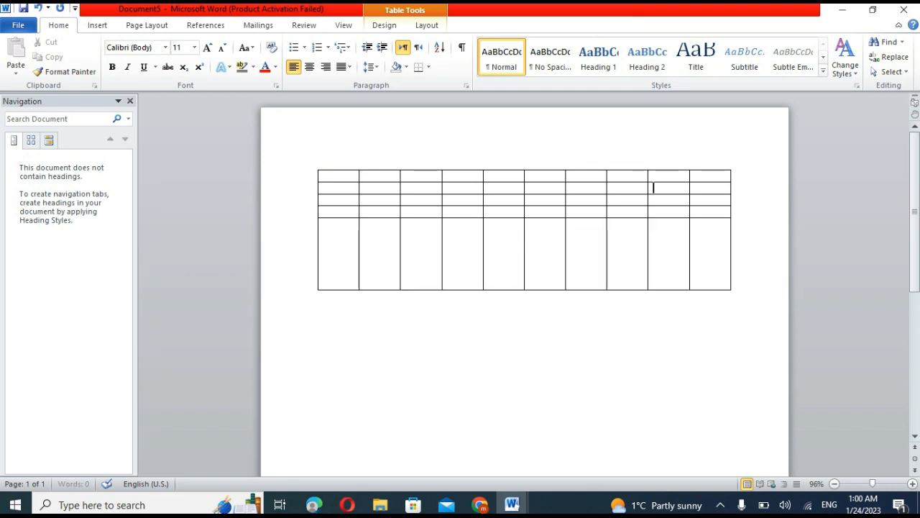
{"action": "left_click_drag", "start_coordinate": [608, 218], "coordinate": [608, 259]}
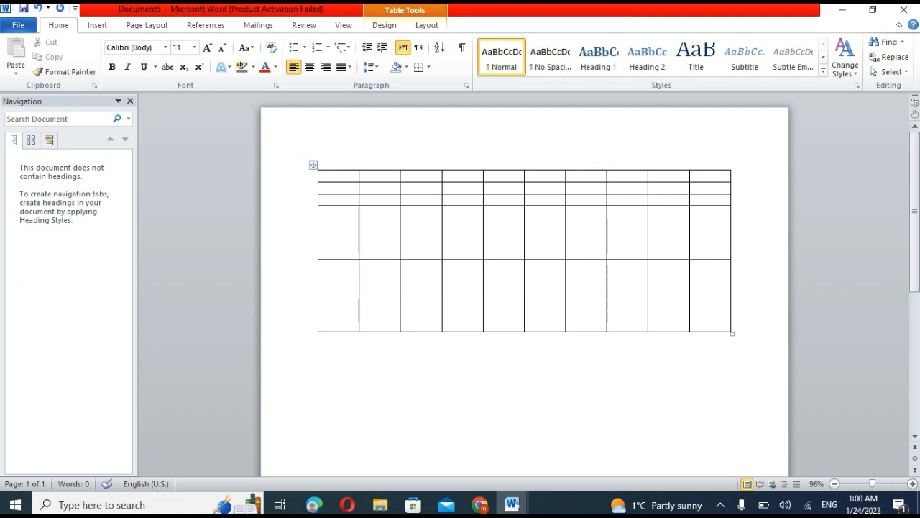
{"action": "left_click", "coordinate": [578, 200]}
{"action": "left_click_drag", "start_coordinate": [607, 295], "coordinate": [622, 295]}
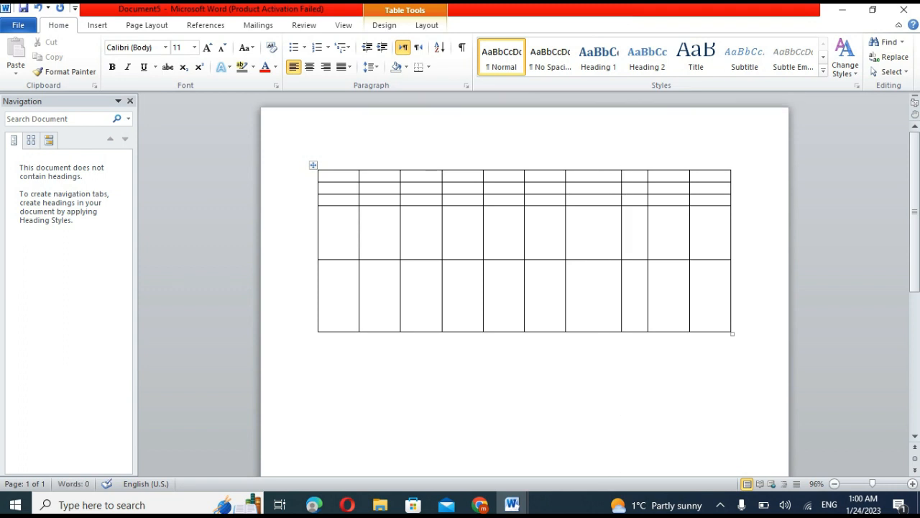
{"action": "left_click_drag", "start_coordinate": [647, 295], "coordinate": [675, 295]}
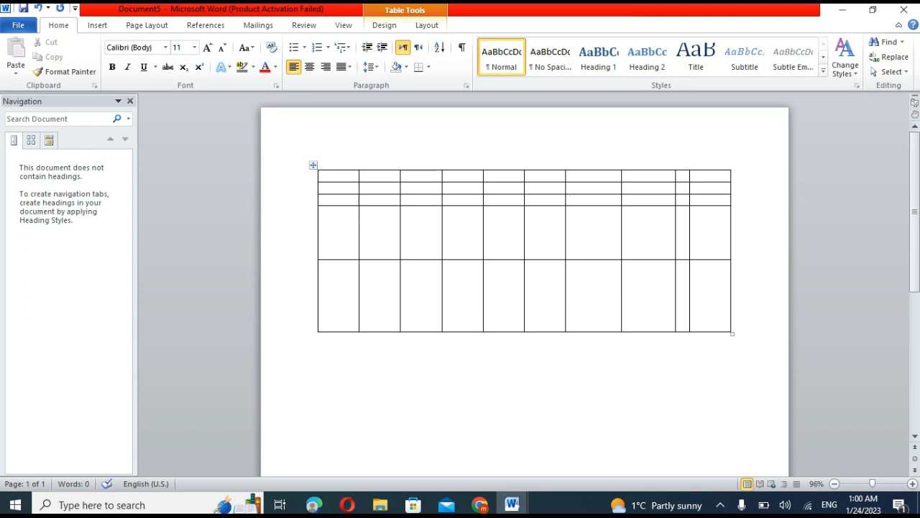
Undo the row and column resizing and the table insertion until the page is blank.
{"action": "key", "text": "ctrl+z"}
{"action": "key", "text": "ctrl+z"}
{"action": "key", "text": "ctrl+z"}
{"action": "key", "text": "ctrl+z"}
{"action": "key", "text": "ctrl+z"}
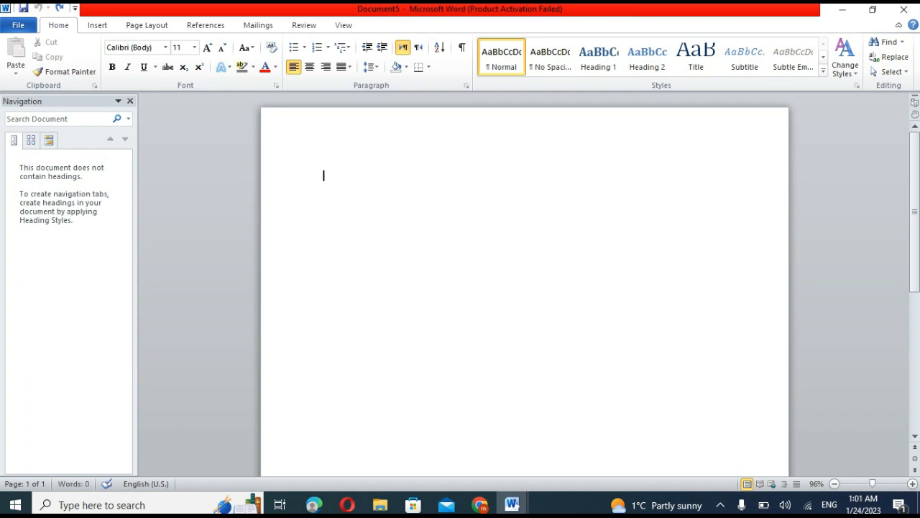
Use Draw Table to draw a large rectangular table outline covering most of the page.
{"action": "left_click", "coordinate": [97, 25]}
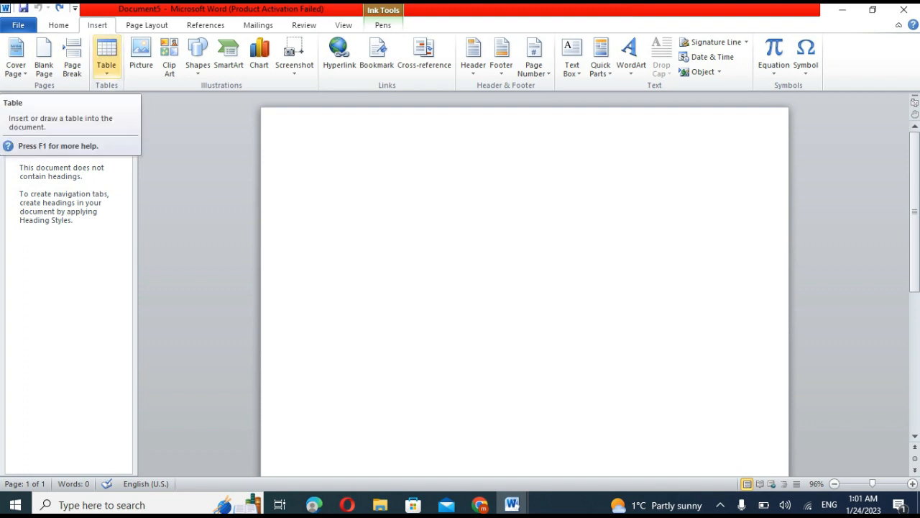
{"action": "left_click", "coordinate": [106, 65]}
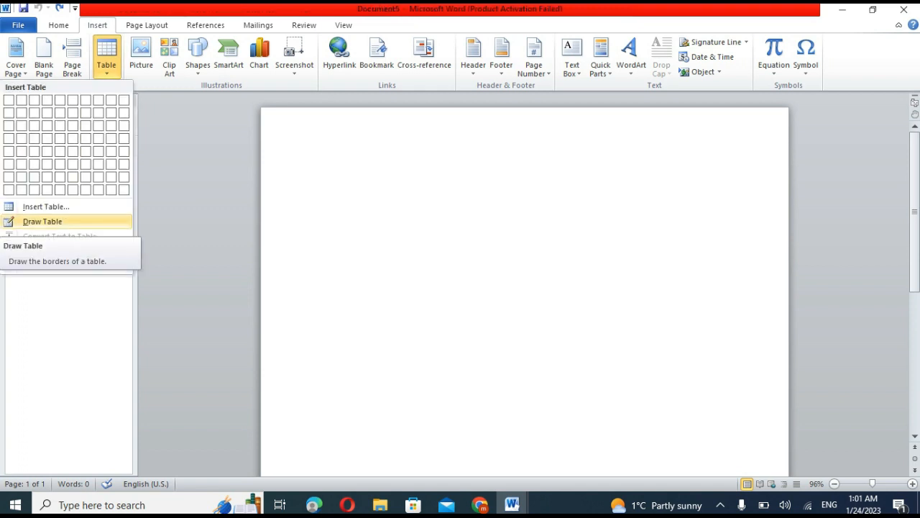
{"action": "left_click", "coordinate": [43, 221]}
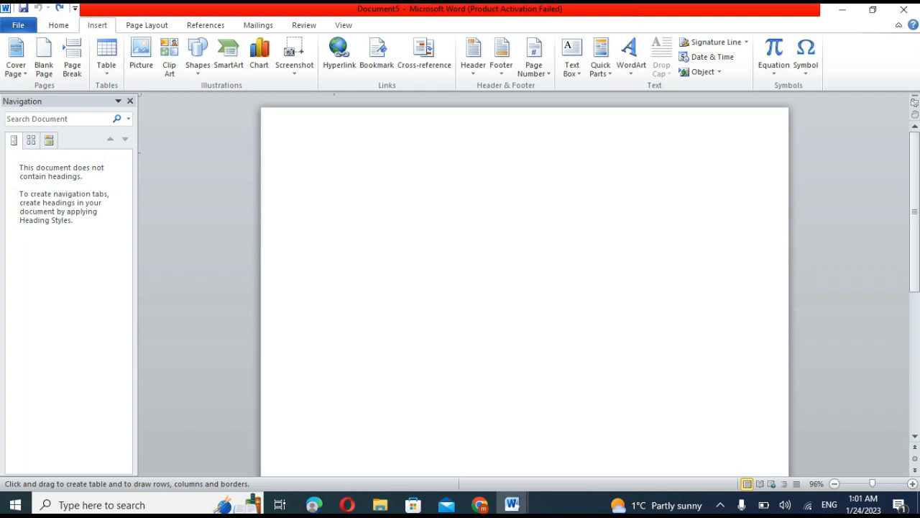
{"action": "mouse_move", "coordinate": [333, 153]}
{"action": "left_mouse_down"}
{"action": "mouse_move", "coordinate": [332, 216]}
{"action": "mouse_move", "coordinate": [508, 446]}
{"action": "left_mouse_up"}
{"action": "left_click_drag", "start_coordinate": [649, 463], "coordinate": [649, 463]}
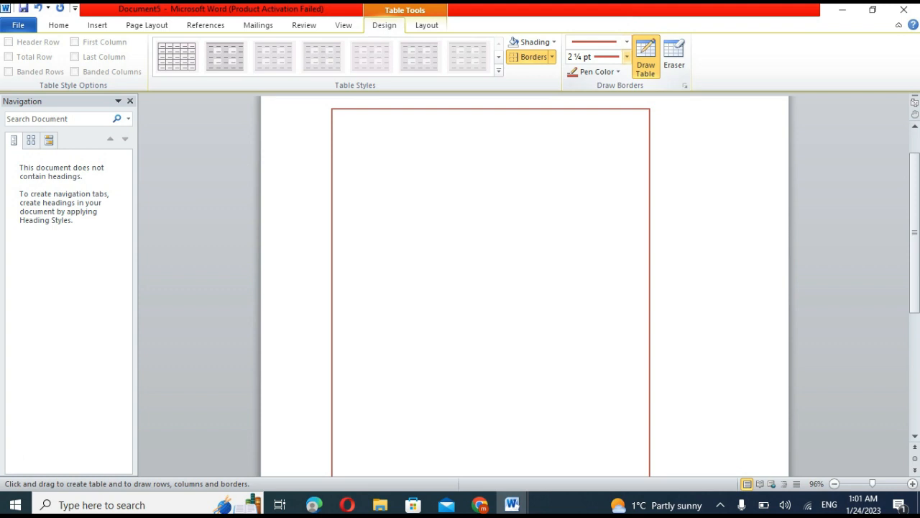
Browse the border line styles, try a 3 pt line weight and set the weight to ¼ pt.
{"action": "left_click", "coordinate": [627, 42]}
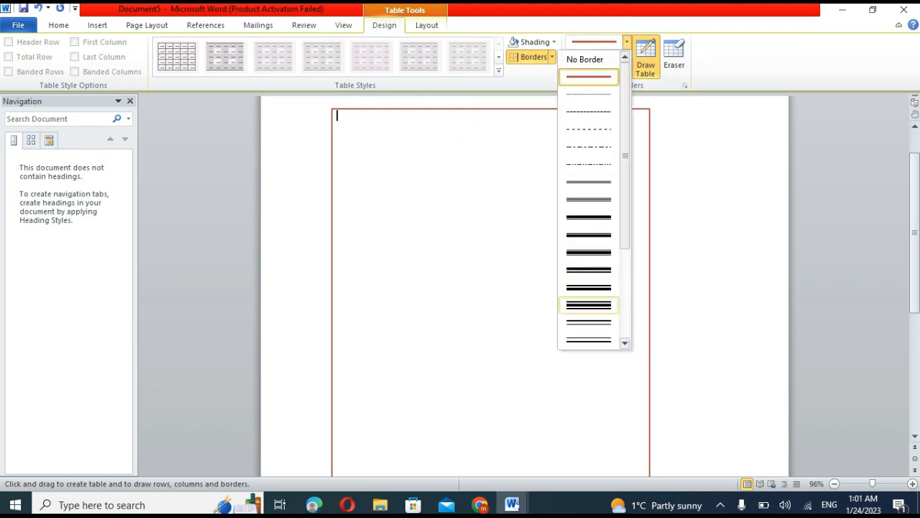
{"action": "left_click", "coordinate": [626, 42]}
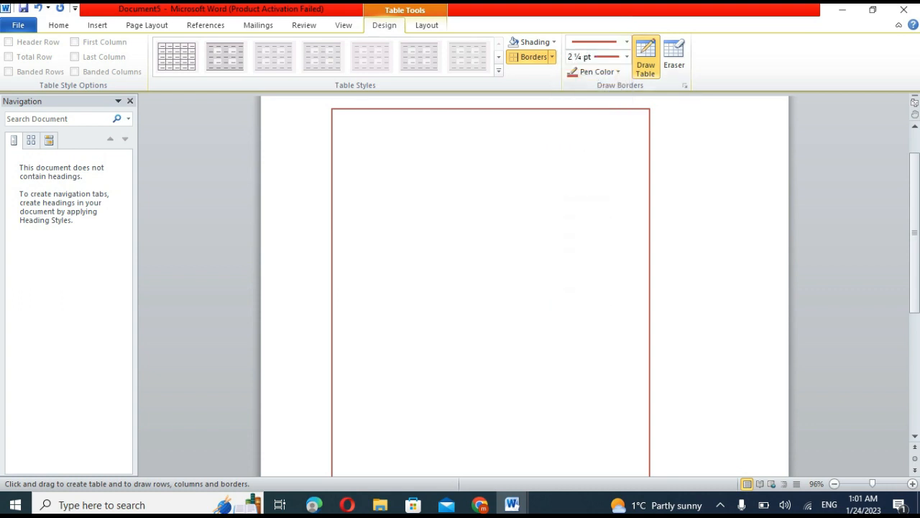
{"action": "left_click", "coordinate": [627, 57]}
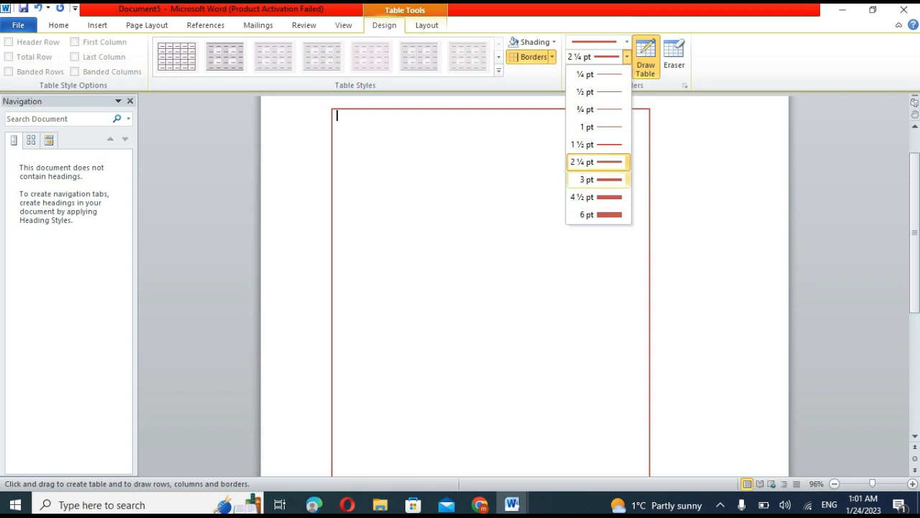
{"action": "left_click", "coordinate": [587, 179]}
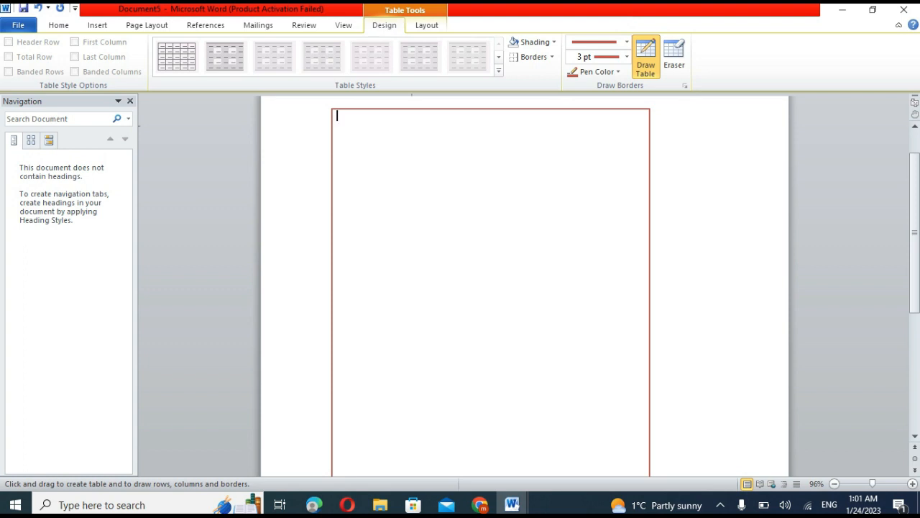
{"action": "left_click", "coordinate": [627, 56]}
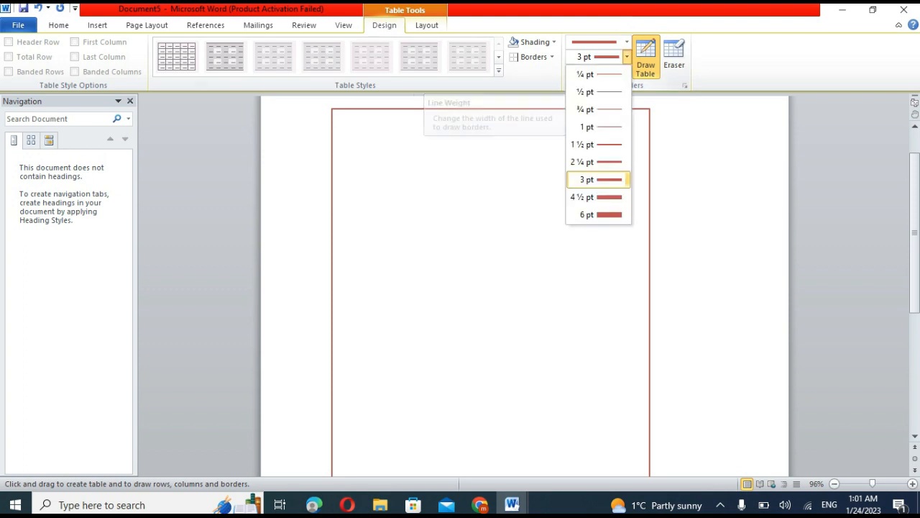
{"action": "left_click", "coordinate": [586, 74]}
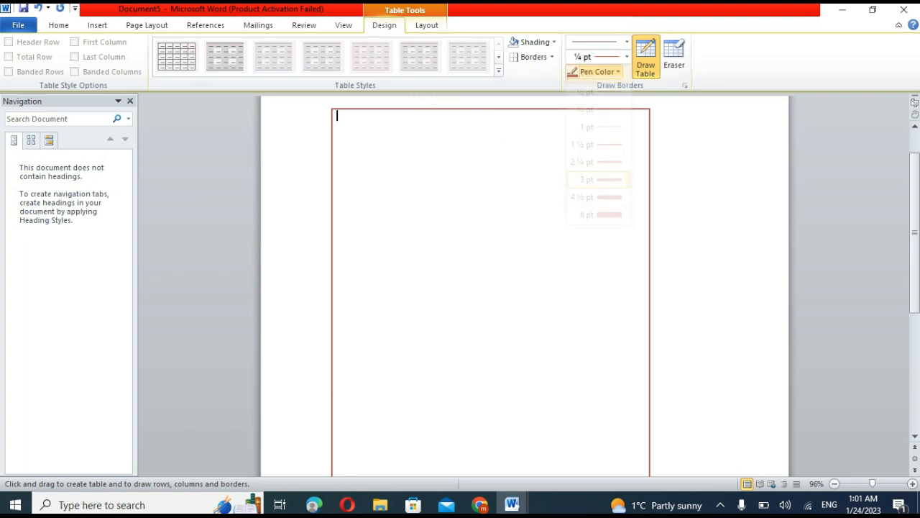